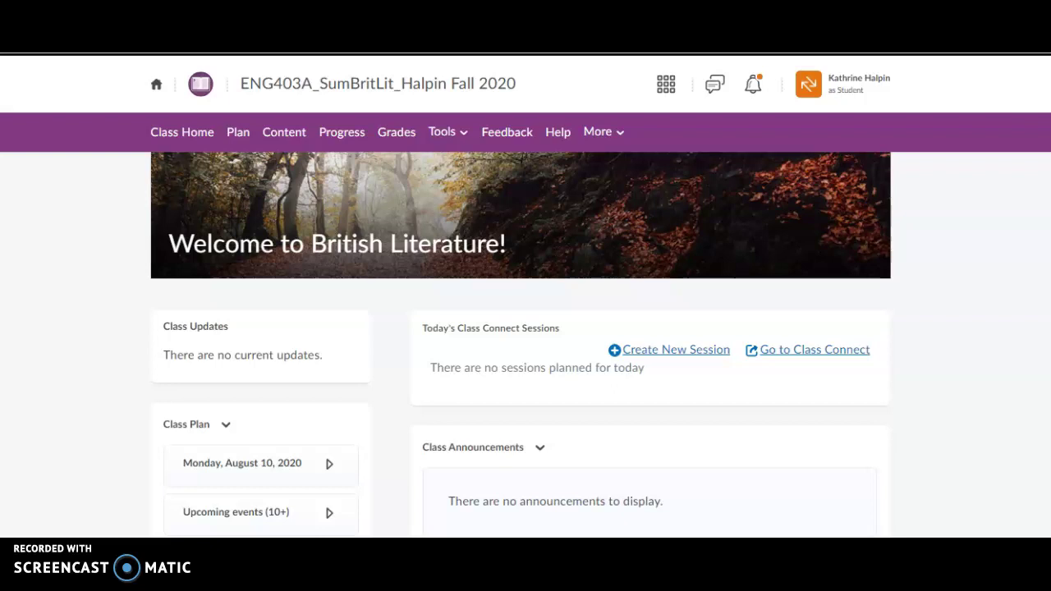
Step: Go to the course Content area to show the 2.2: Google Drive Assignment module
{"action": "left_click", "coordinate": [284, 134]}
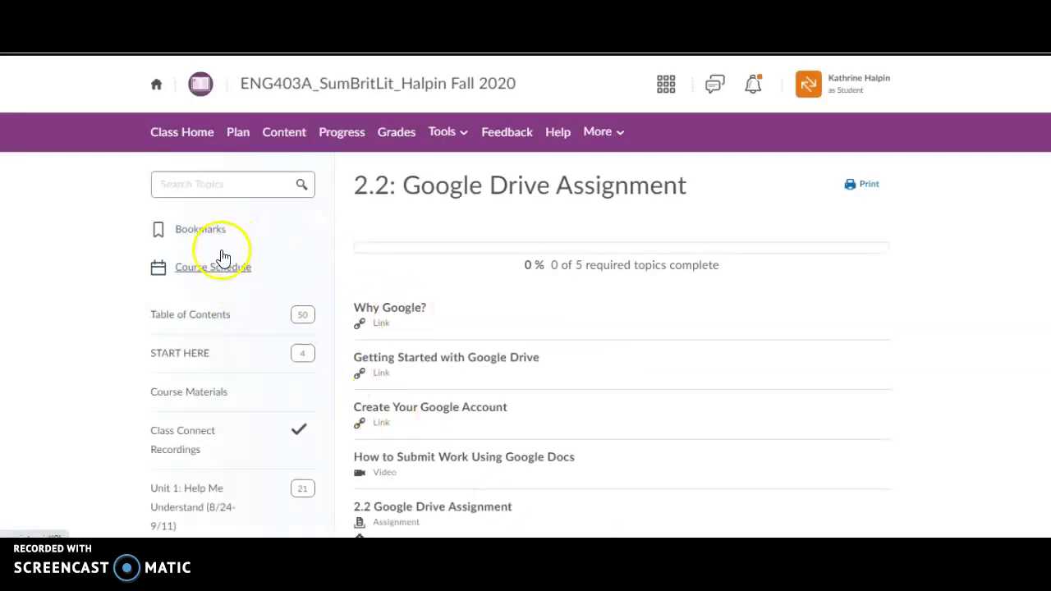
Step: Go to Week 3's 3.2 Reading Process Practice page and open its assignment link
{"action": "scroll", "coordinate": [155, 300], "scroll_direction": "down", "scroll_amount": 3}
{"action": "scroll", "coordinate": [153, 302], "scroll_direction": "down", "scroll_amount": 3}
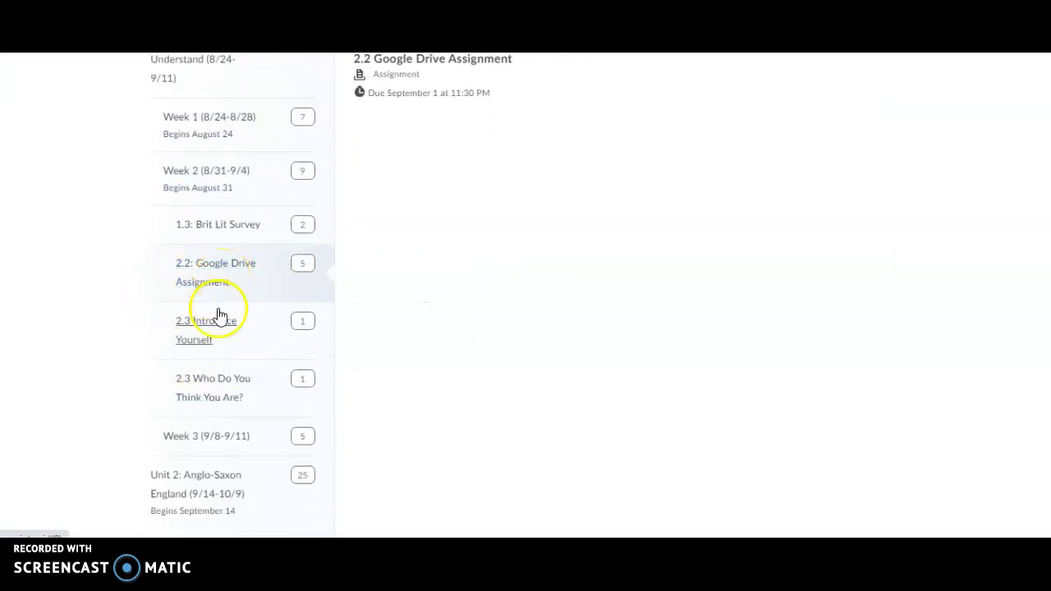
{"action": "left_click", "coordinate": [206, 437]}
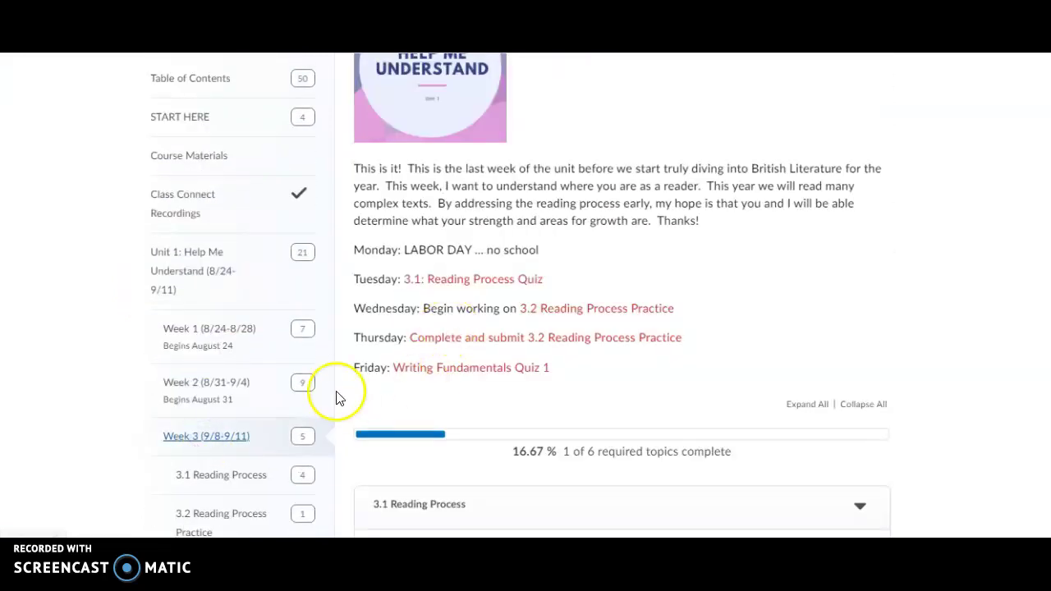
{"action": "scroll", "coordinate": [443, 271], "scroll_direction": "down", "scroll_amount": 2}
{"action": "scroll", "coordinate": [447, 310], "scroll_direction": "down", "scroll_amount": 4}
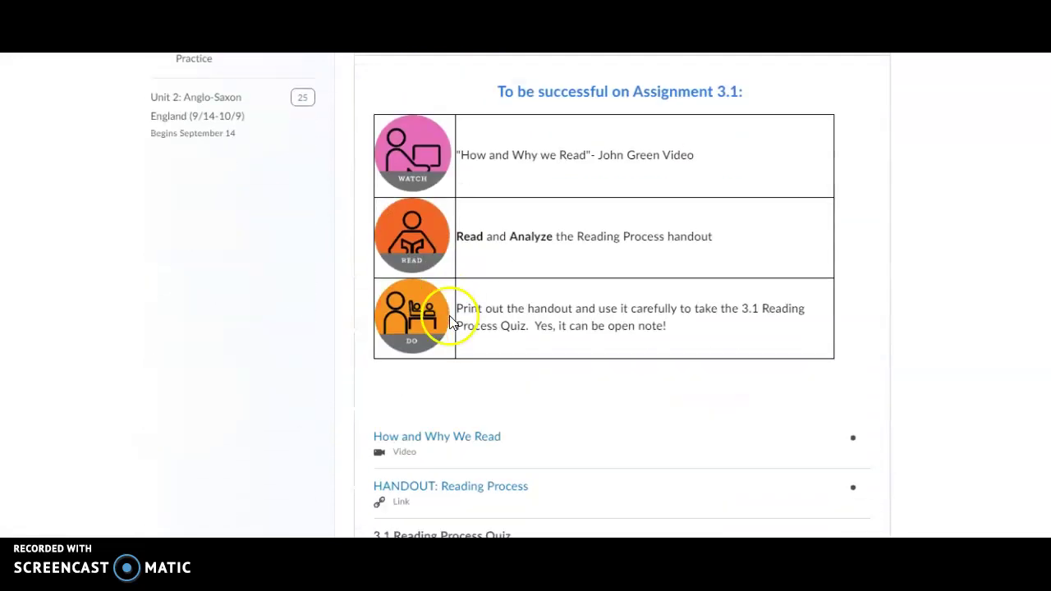
{"action": "scroll", "coordinate": [211, 253], "scroll_direction": "up", "scroll_amount": 2}
{"action": "left_click", "coordinate": [248, 215]}
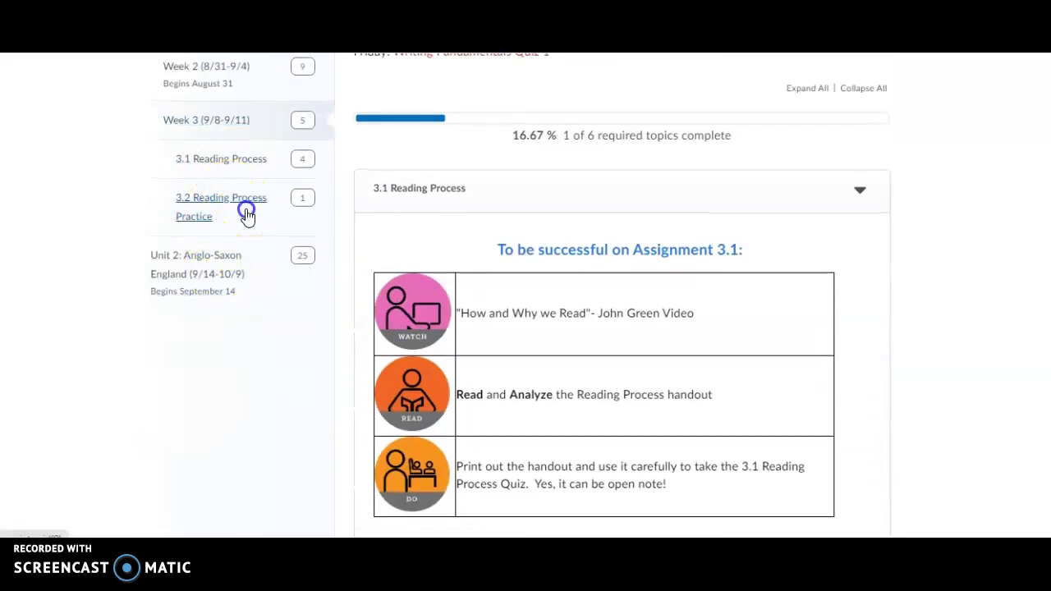
{"action": "scroll", "coordinate": [493, 288], "scroll_direction": "up", "scroll_amount": 2}
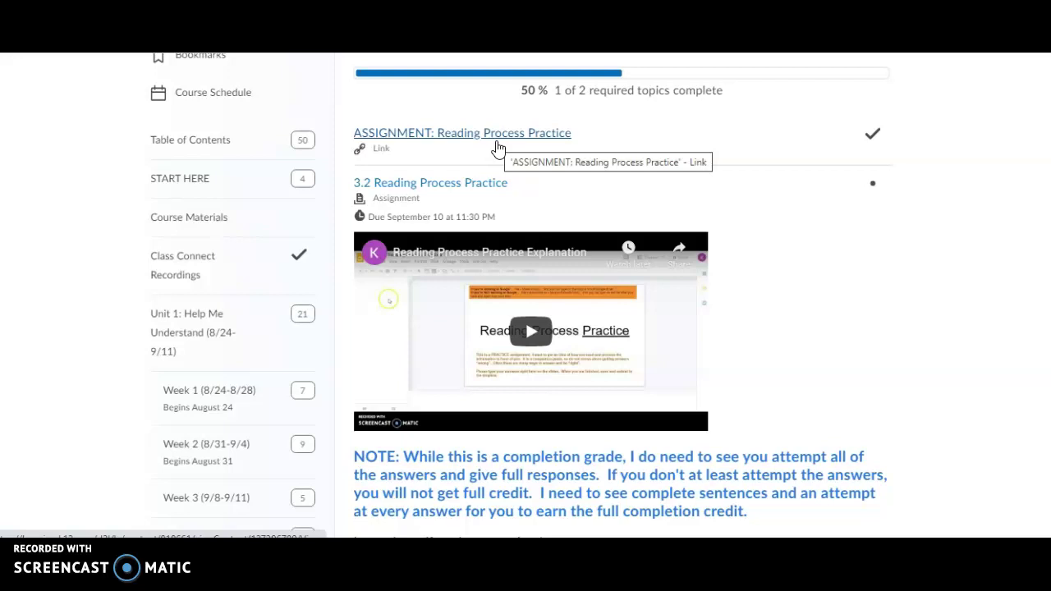
{"action": "left_click", "coordinate": [504, 149]}
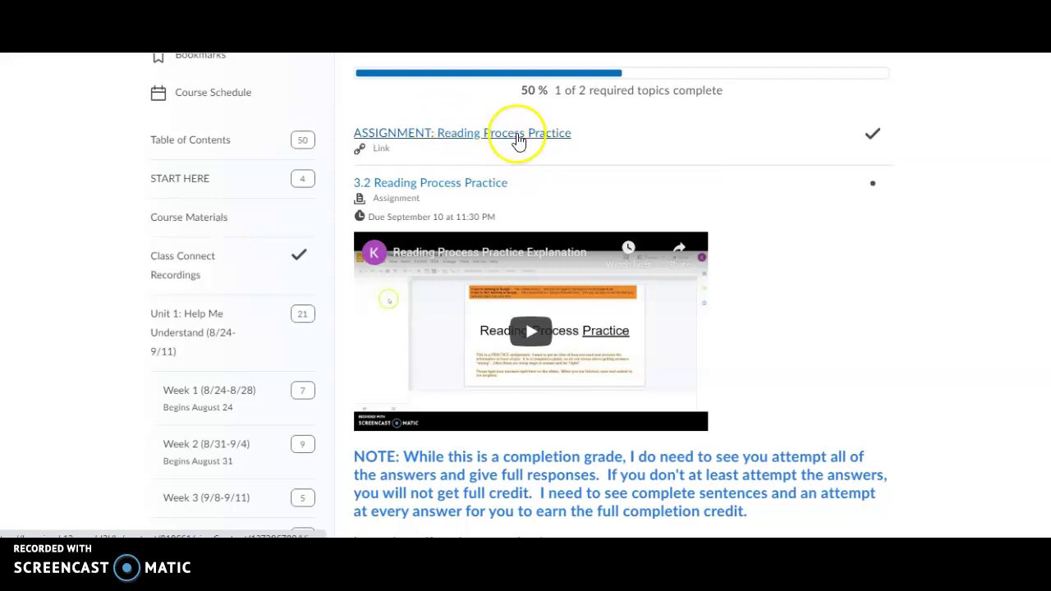
Step: Download the Selfish Giant Reader Response slides as a Microsoft PowerPoint (.pptx) file
{"action": "left_click", "coordinate": [519, 135]}
{"action": "left_click", "coordinate": [519, 135]}
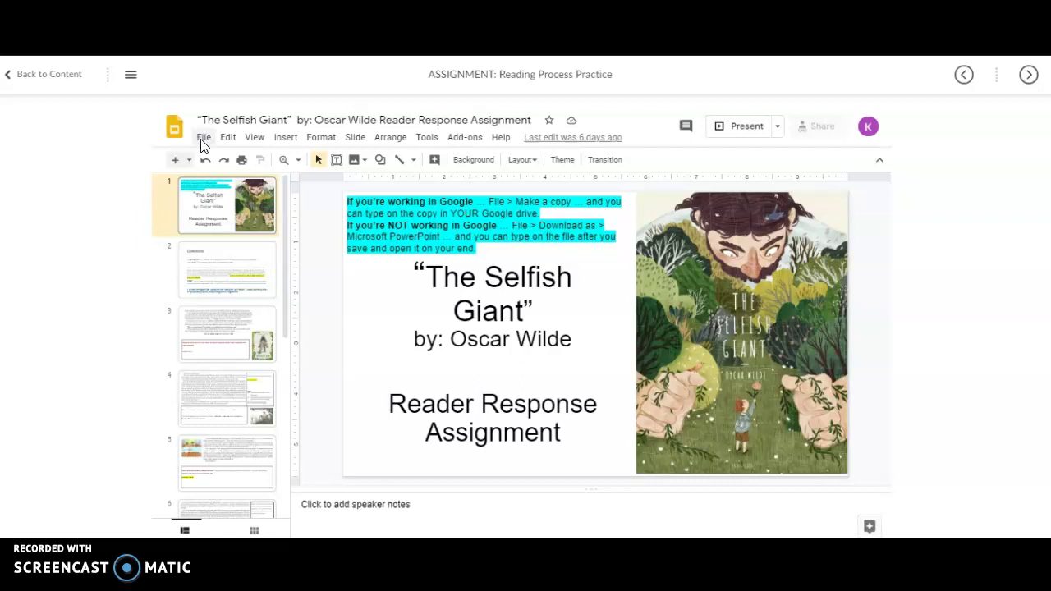
{"action": "left_click", "coordinate": [203, 140]}
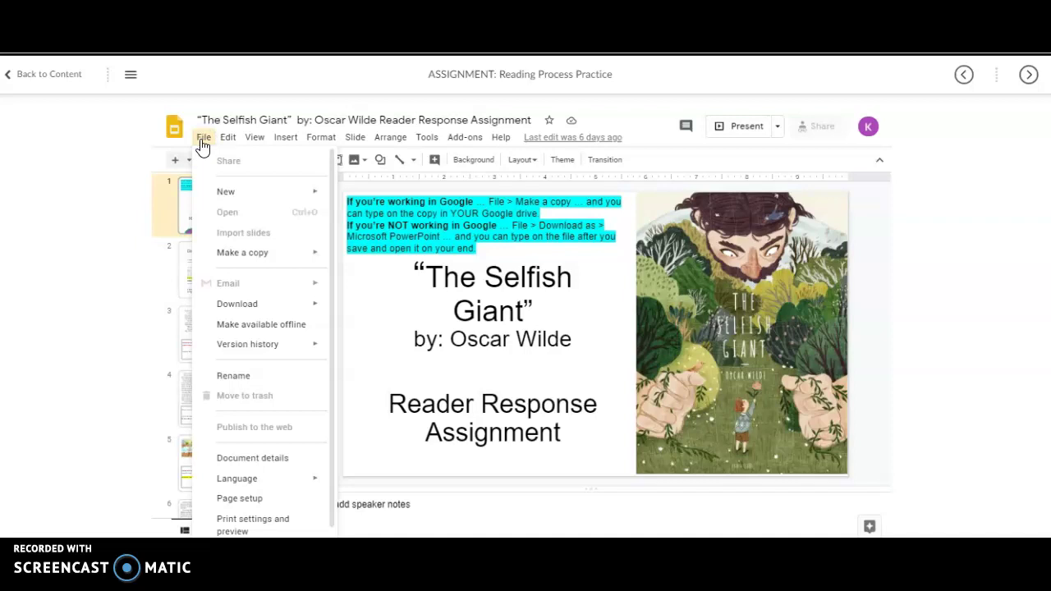
{"action": "left_click", "coordinate": [204, 141]}
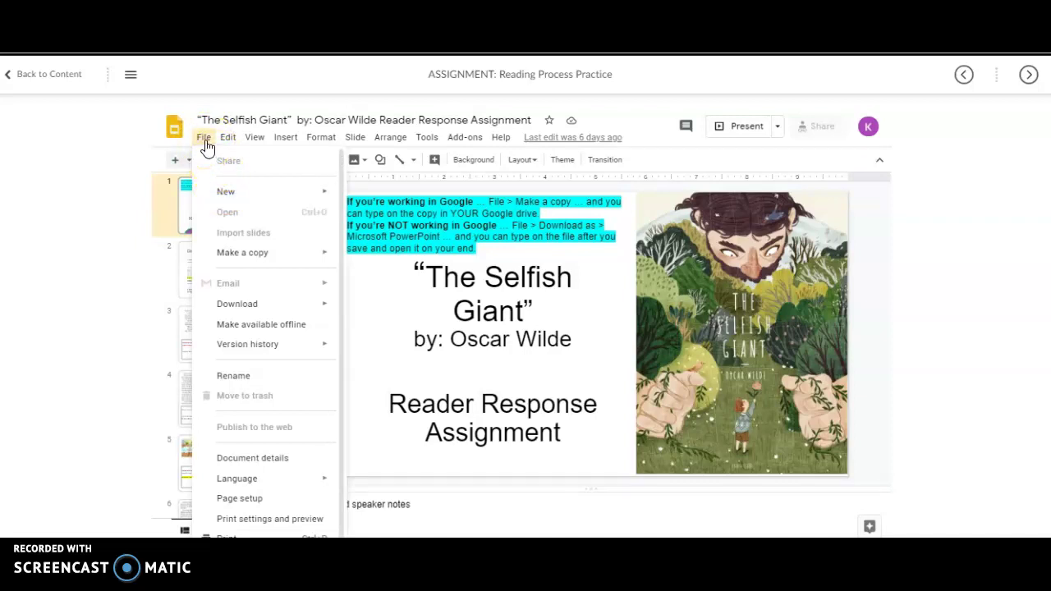
{"action": "left_click", "coordinate": [221, 167]}
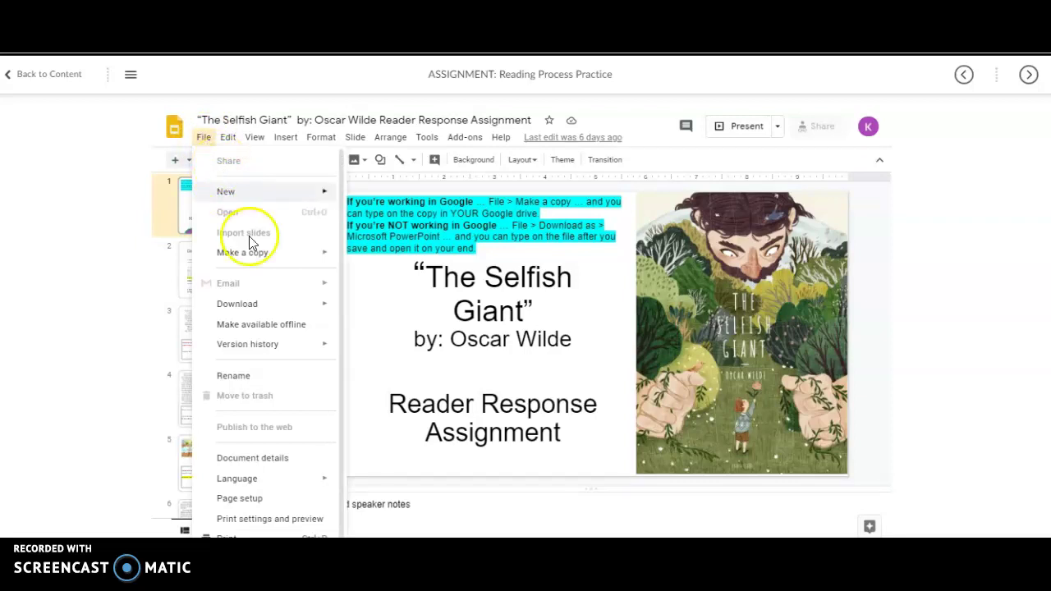
{"action": "mouse_move", "coordinate": [274, 309]}
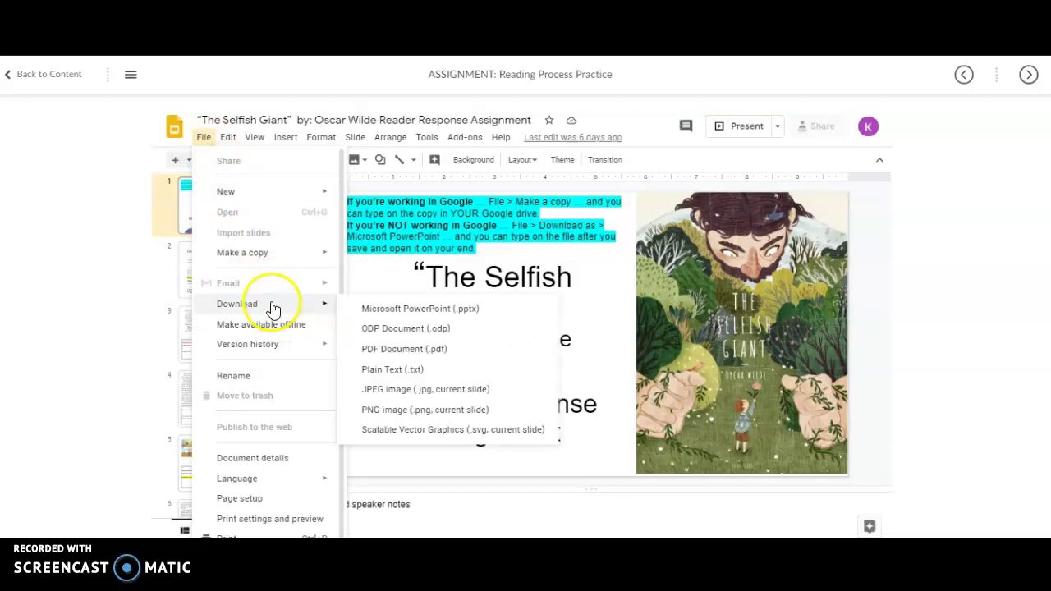
{"action": "left_click", "coordinate": [374, 310]}
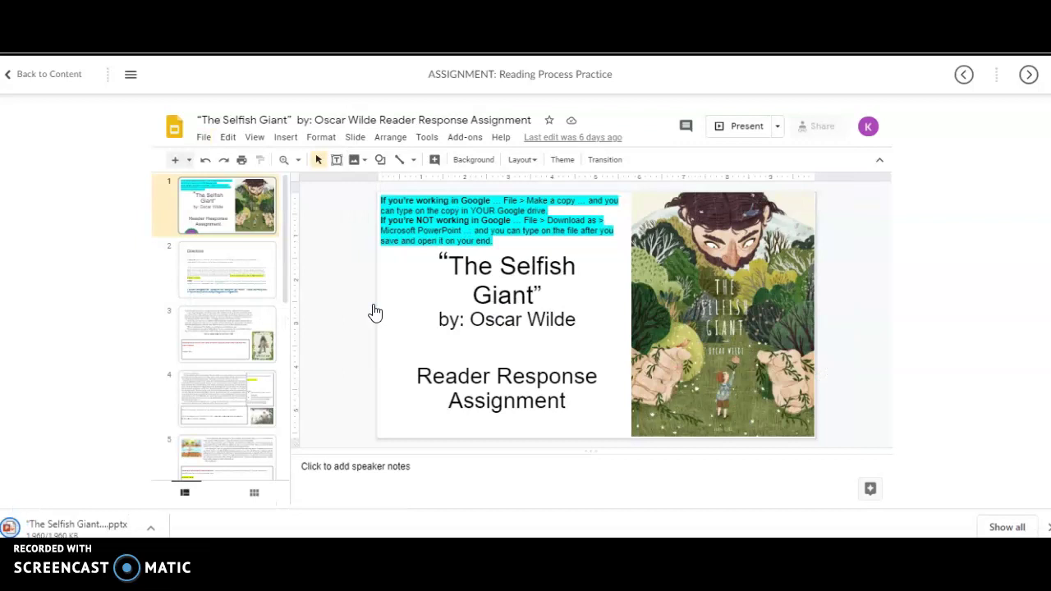
Step: Make a copy of the entire Selfish Giant presentation using File > Make a copy
{"action": "left_click", "coordinate": [58, 443]}
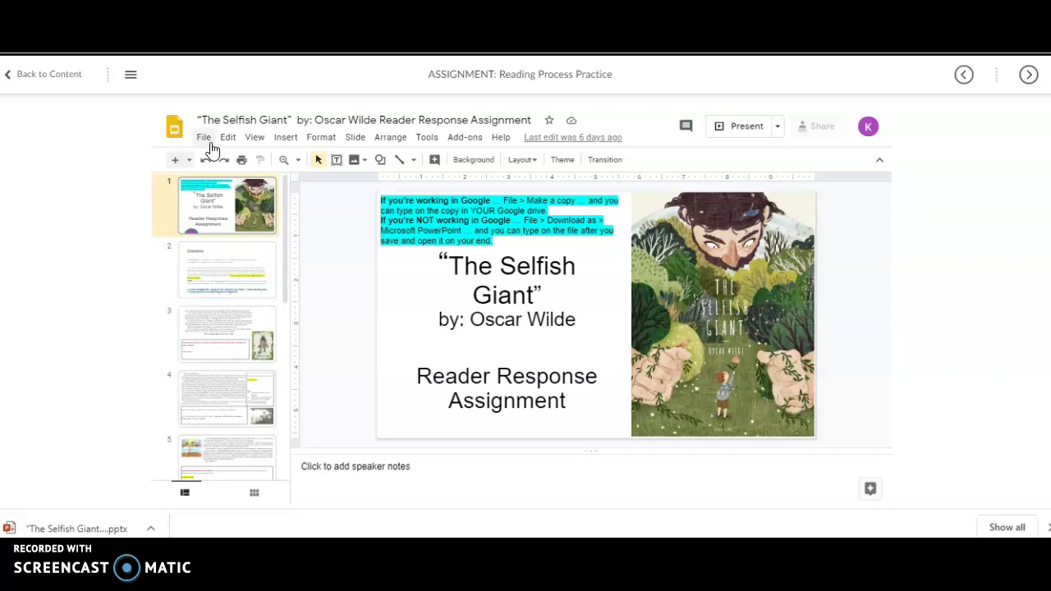
{"action": "left_click", "coordinate": [203, 138]}
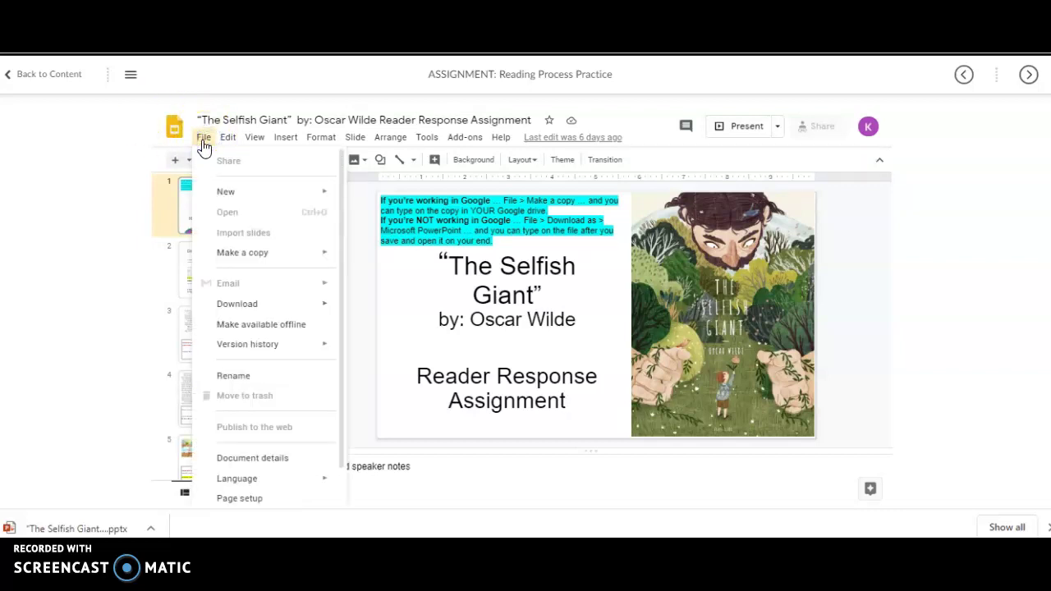
{"action": "left_click", "coordinate": [233, 194]}
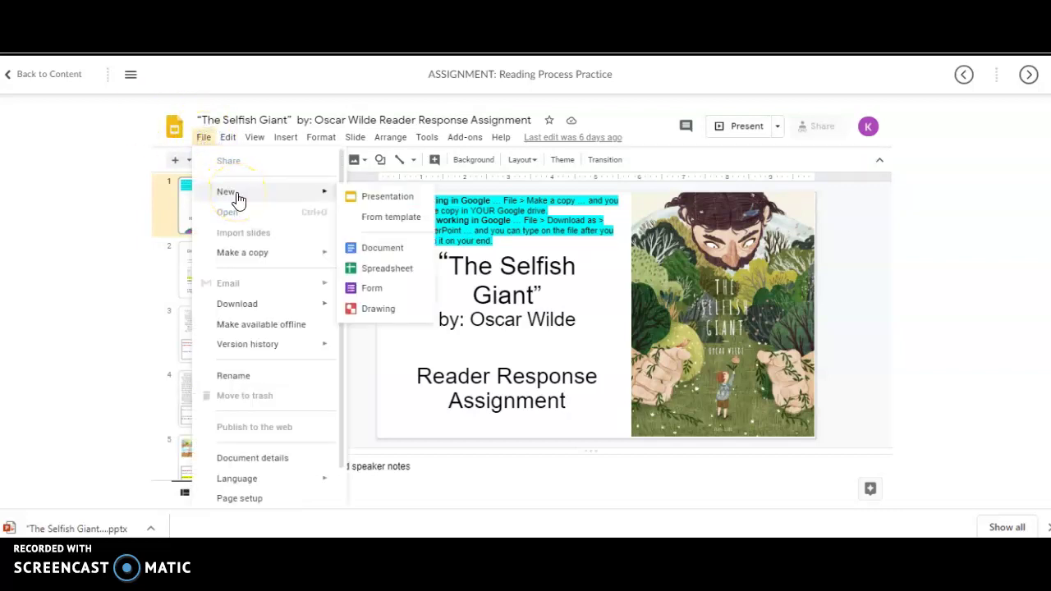
{"action": "left_click", "coordinate": [317, 256]}
{"action": "left_click", "coordinate": [360, 261]}
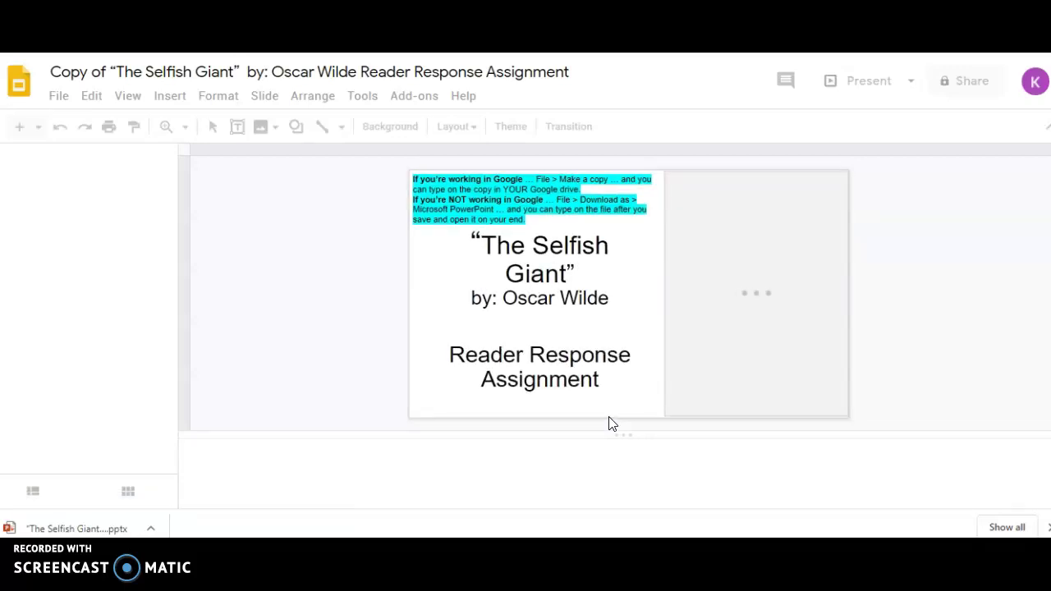
{"action": "left_click", "coordinate": [389, 310]}
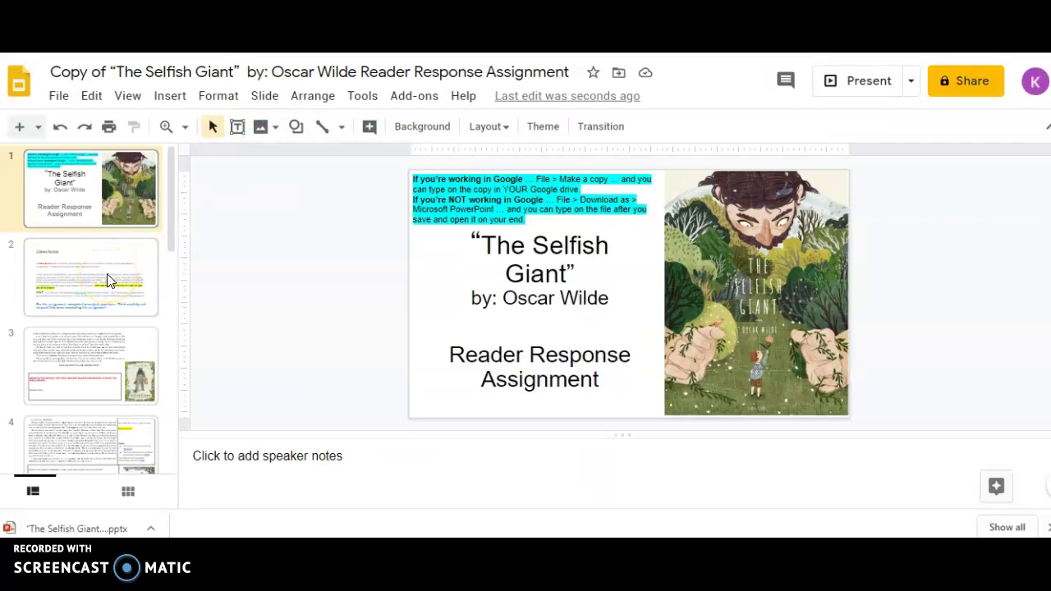
{"action": "left_click", "coordinate": [87, 357]}
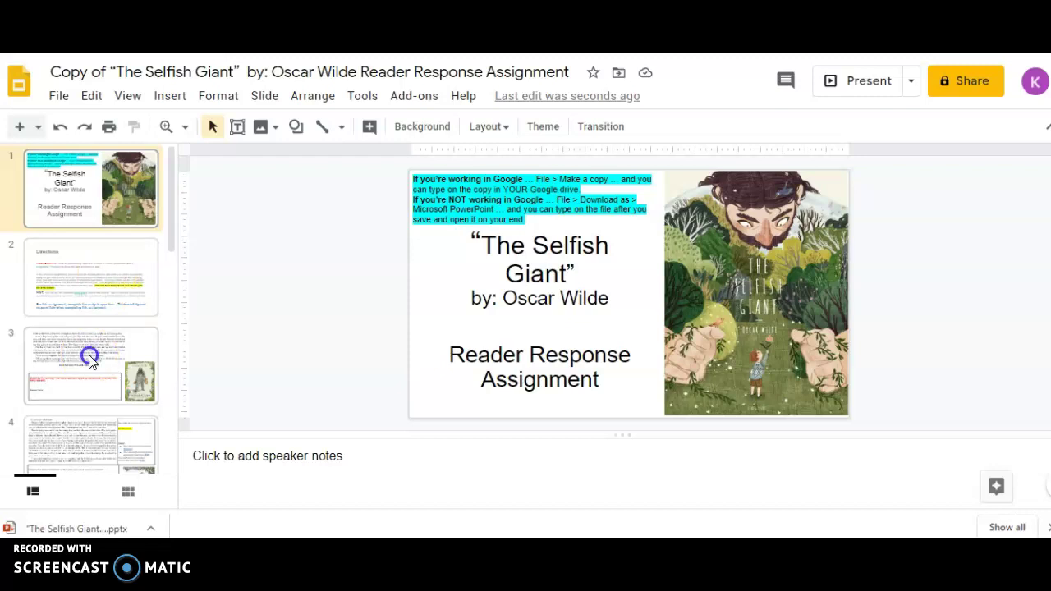
{"action": "left_click", "coordinate": [530, 378]}
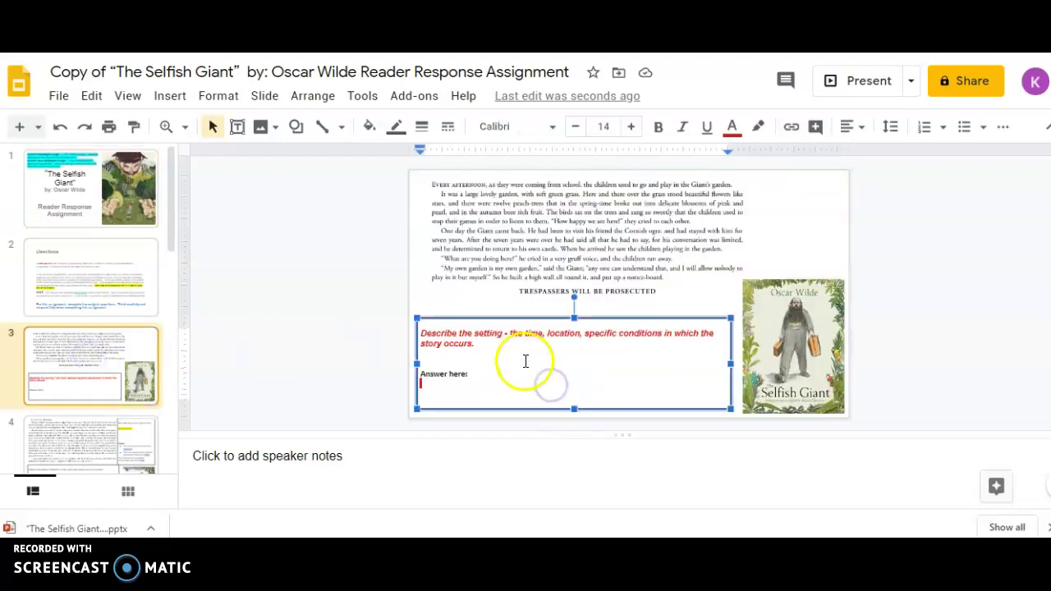
{"action": "left_click", "coordinate": [495, 371]}
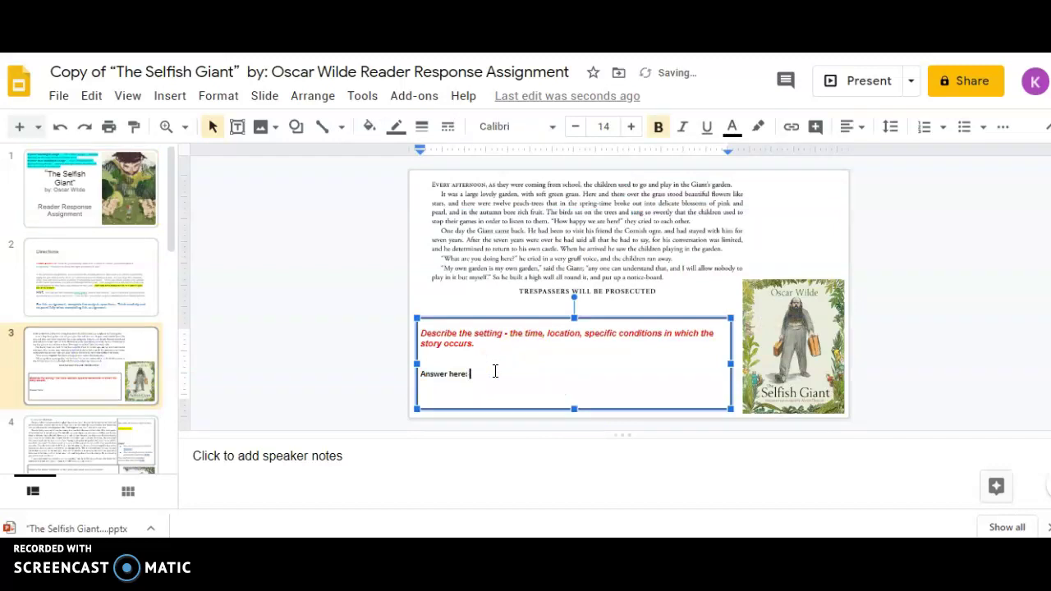
{"action": "type", "text": "Hello!"}
{"action": "left_click", "coordinate": [307, 319]}
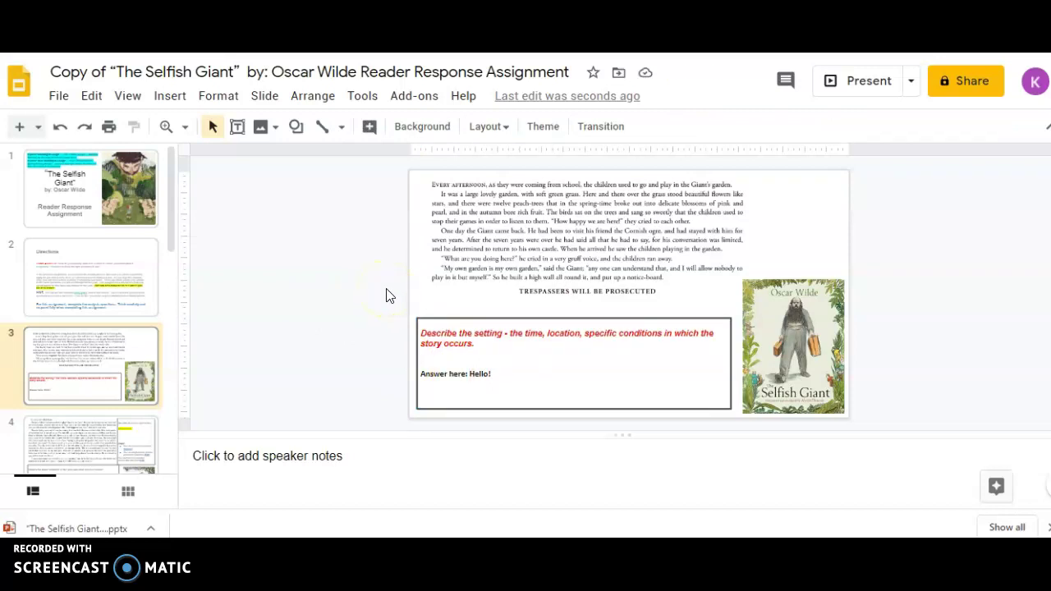
Step: Share the copied presentation with anyone who has the link, then copy the link
{"action": "left_click", "coordinate": [964, 82]}
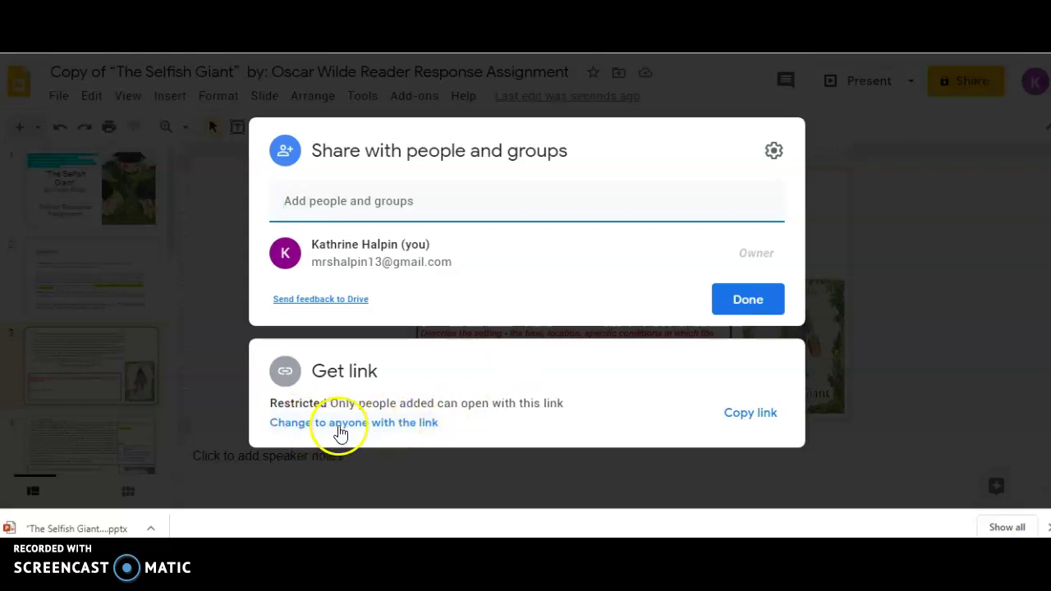
{"action": "left_click", "coordinate": [407, 423]}
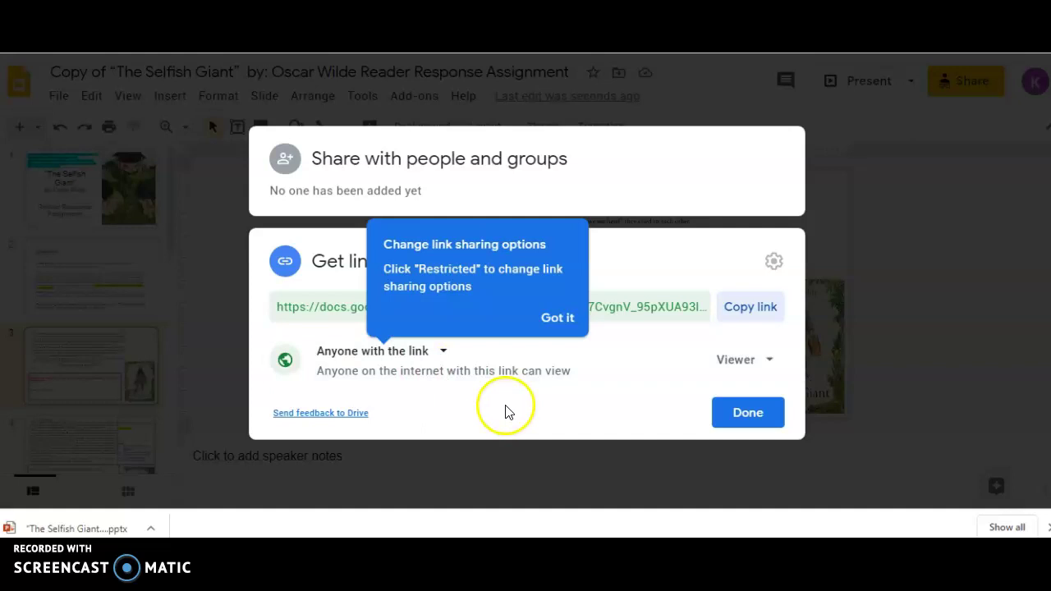
{"action": "left_click", "coordinate": [551, 318]}
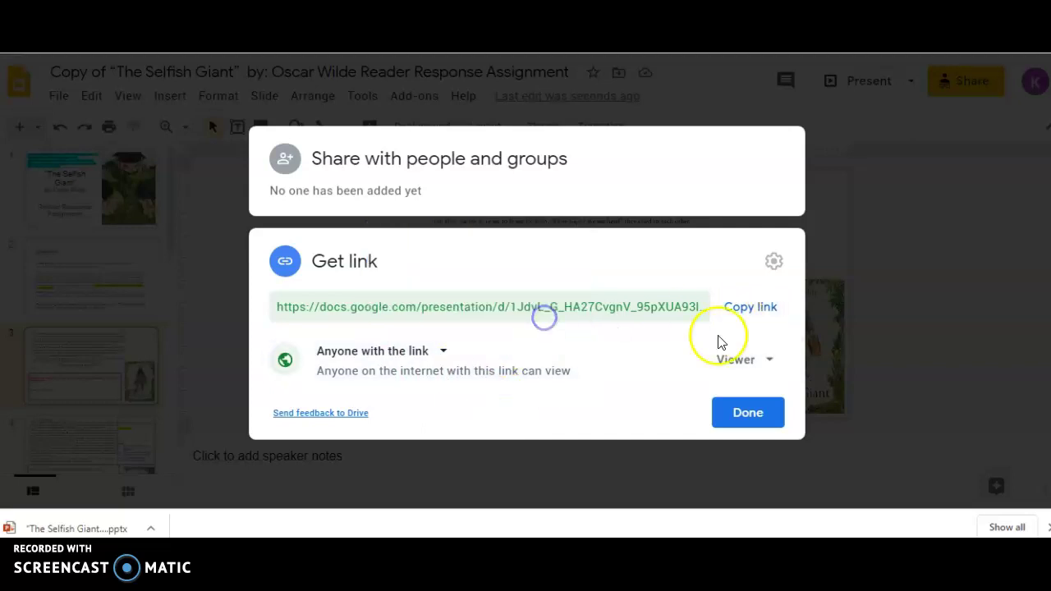
{"action": "left_click", "coordinate": [754, 314]}
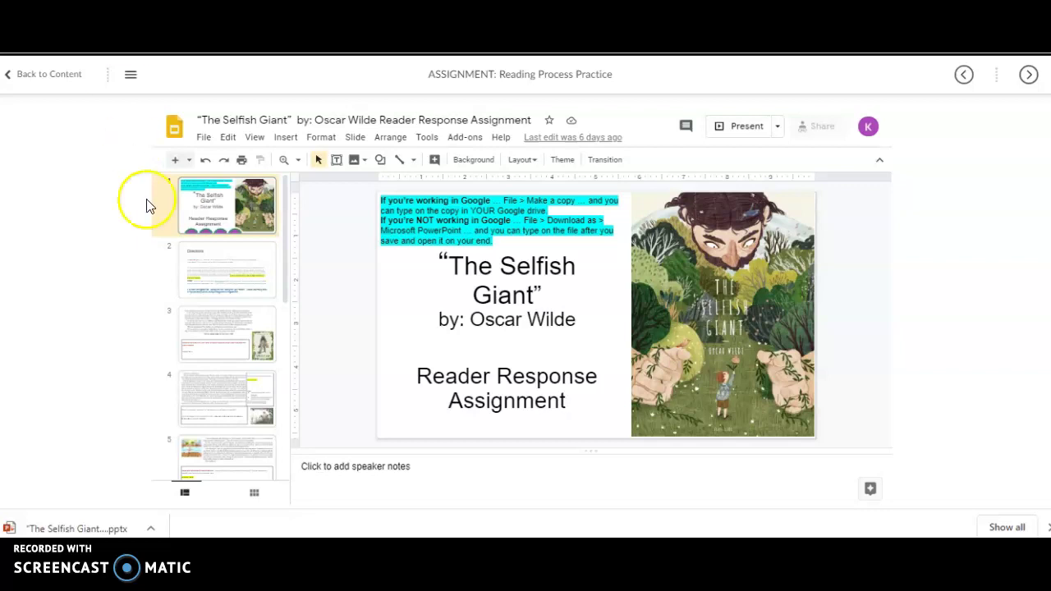
Step: Return to Content and open the 3.2 Reading Process Practice assignment
{"action": "left_click", "coordinate": [60, 82]}
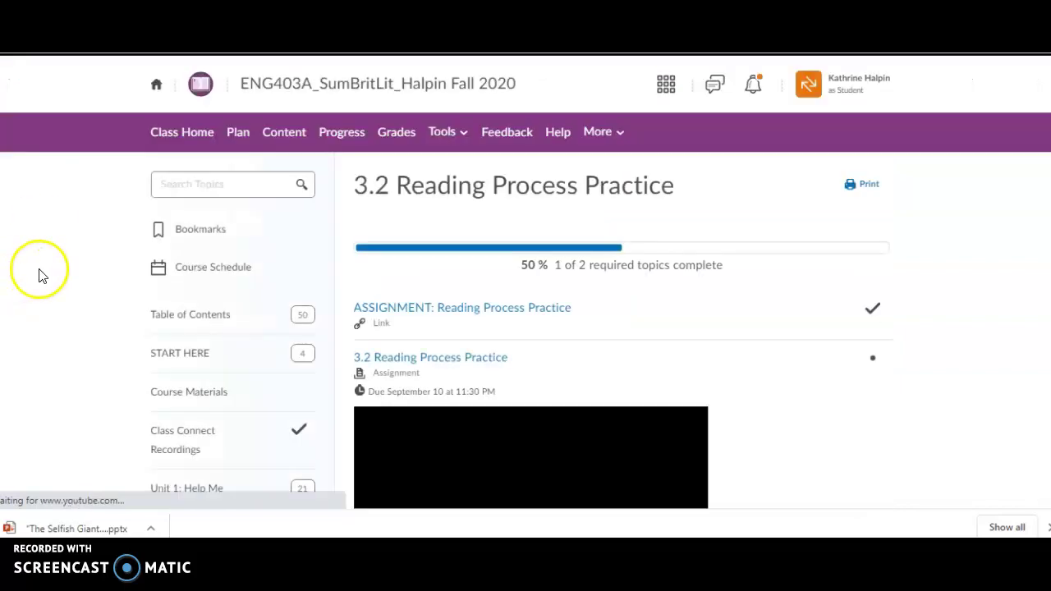
{"action": "scroll", "coordinate": [47, 275], "scroll_direction": "down", "scroll_amount": 5}
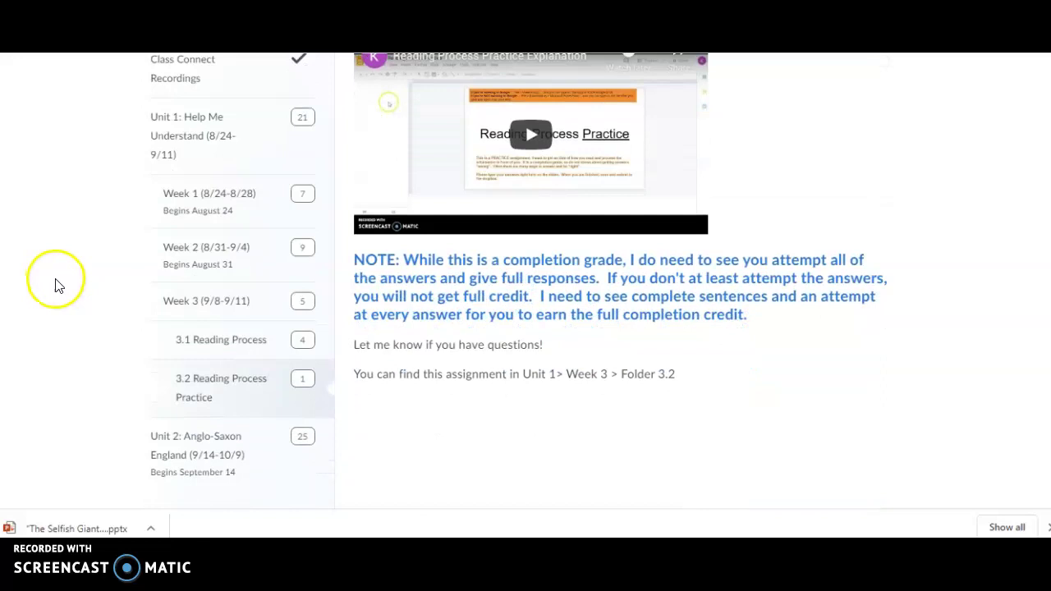
{"action": "left_click", "coordinate": [250, 384]}
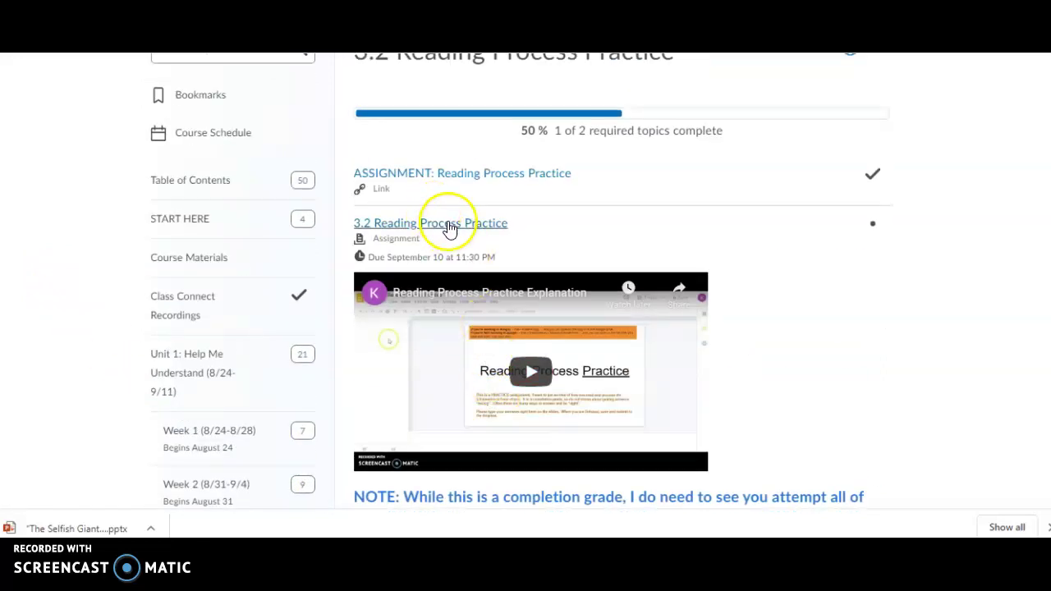
{"action": "left_click", "coordinate": [448, 224]}
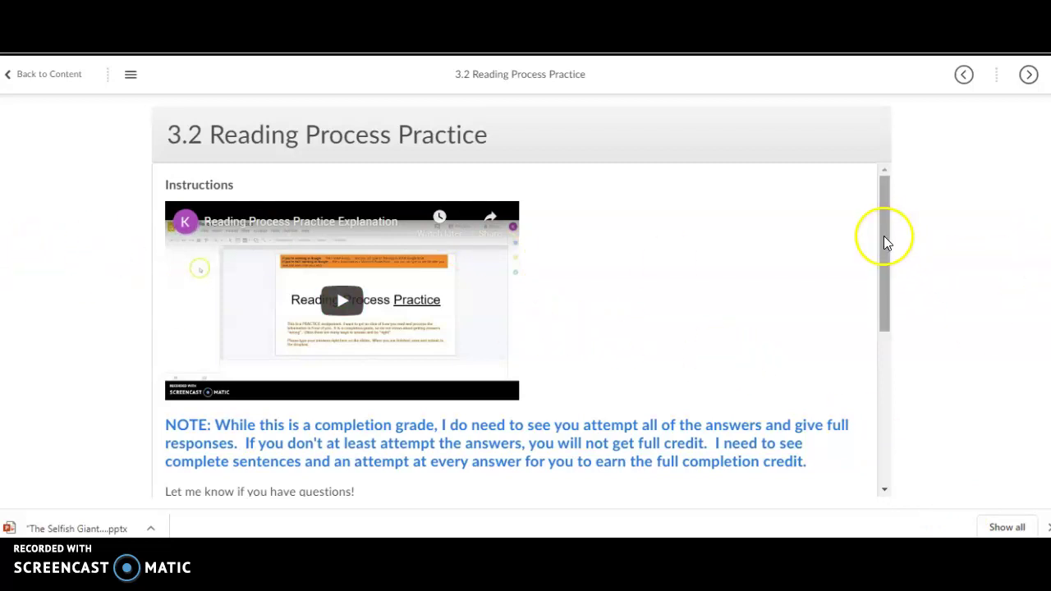
Step: Upload the 2020_2021 British Literature Classroom Contract file to the submission
{"action": "left_click_drag", "start_coordinate": [885, 238], "coordinate": [920, 394]}
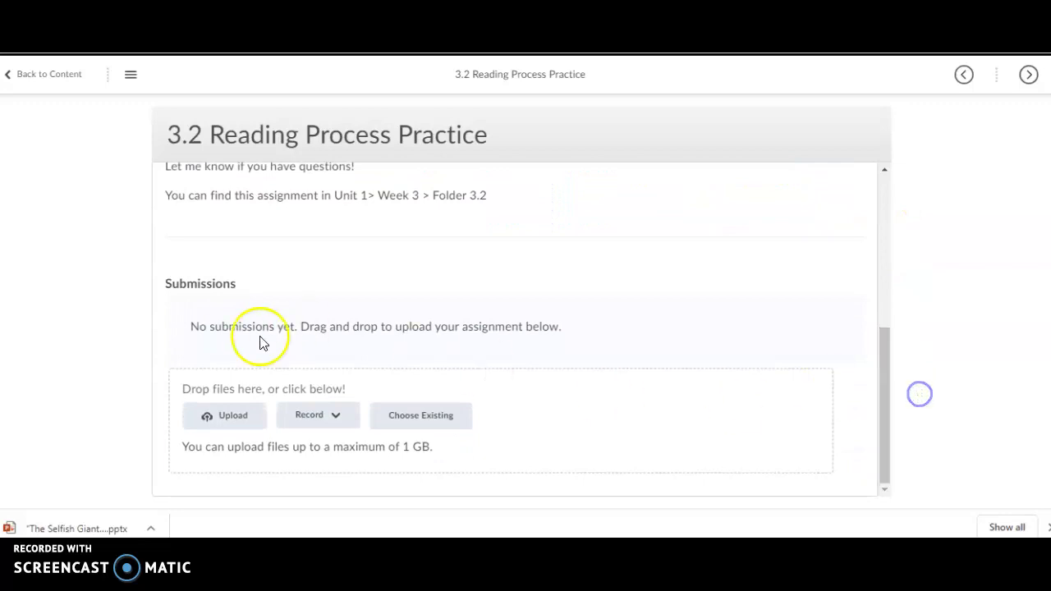
{"action": "left_click", "coordinate": [254, 415]}
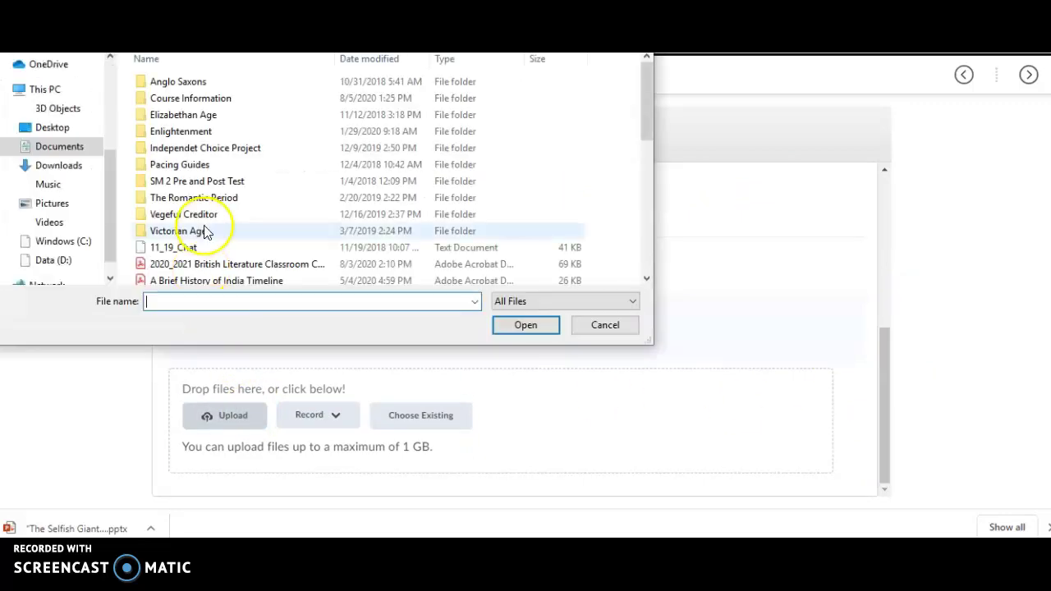
{"action": "left_click", "coordinate": [235, 264]}
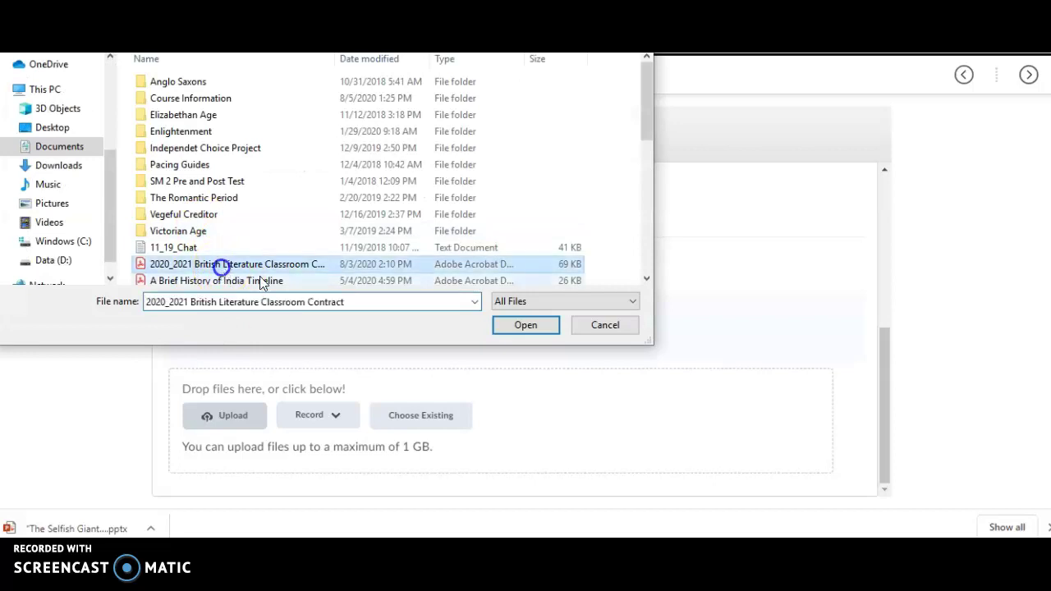
{"action": "left_click", "coordinate": [503, 324]}
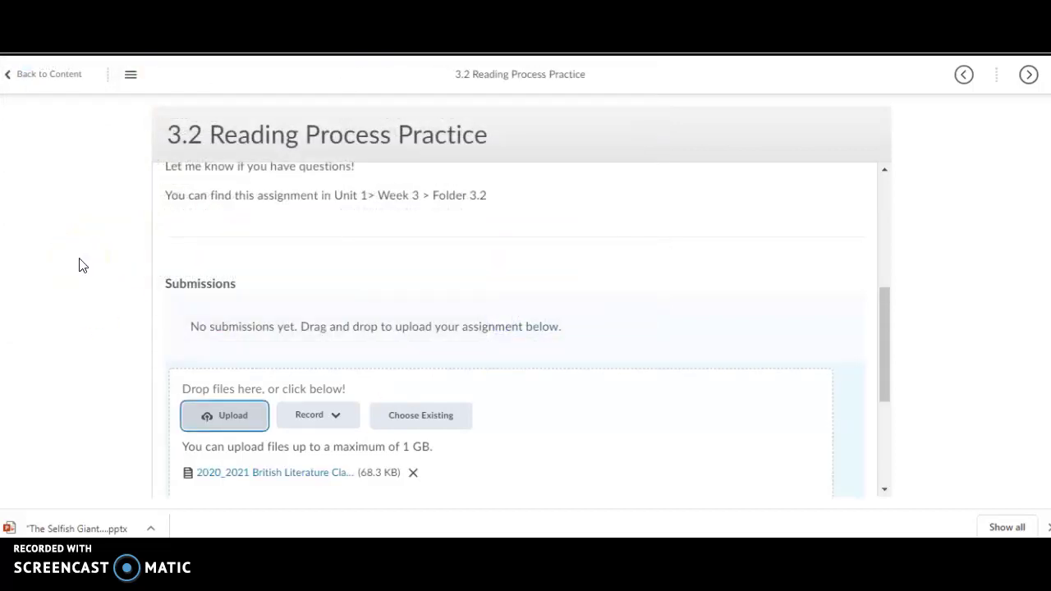
Step: Paste the Slides sharing link into the submission comments and submit
{"action": "scroll", "coordinate": [250, 328], "scroll_direction": "down", "scroll_amount": 3}
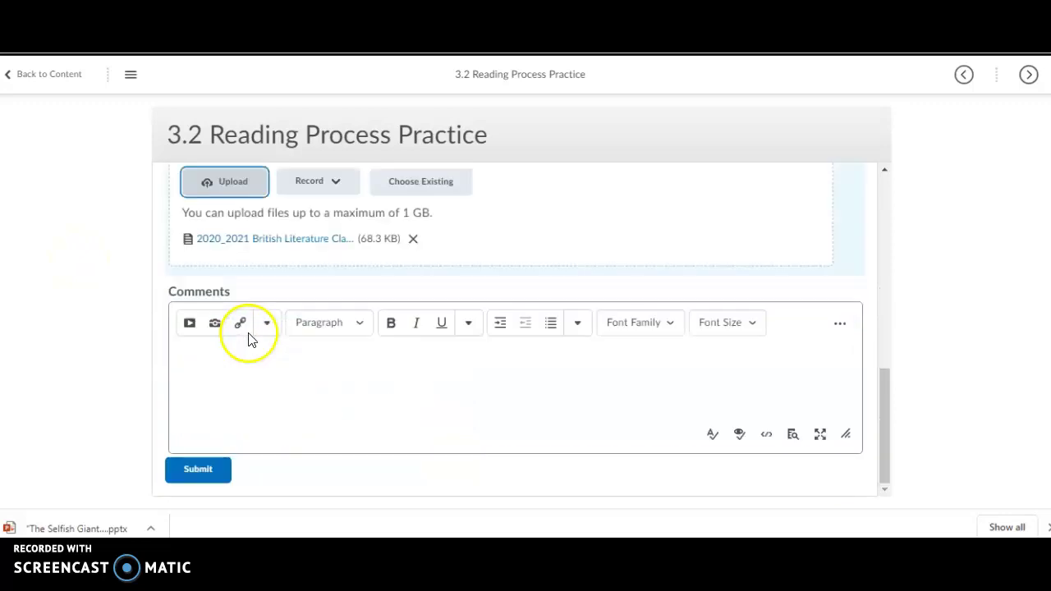
{"action": "left_click", "coordinate": [251, 363]}
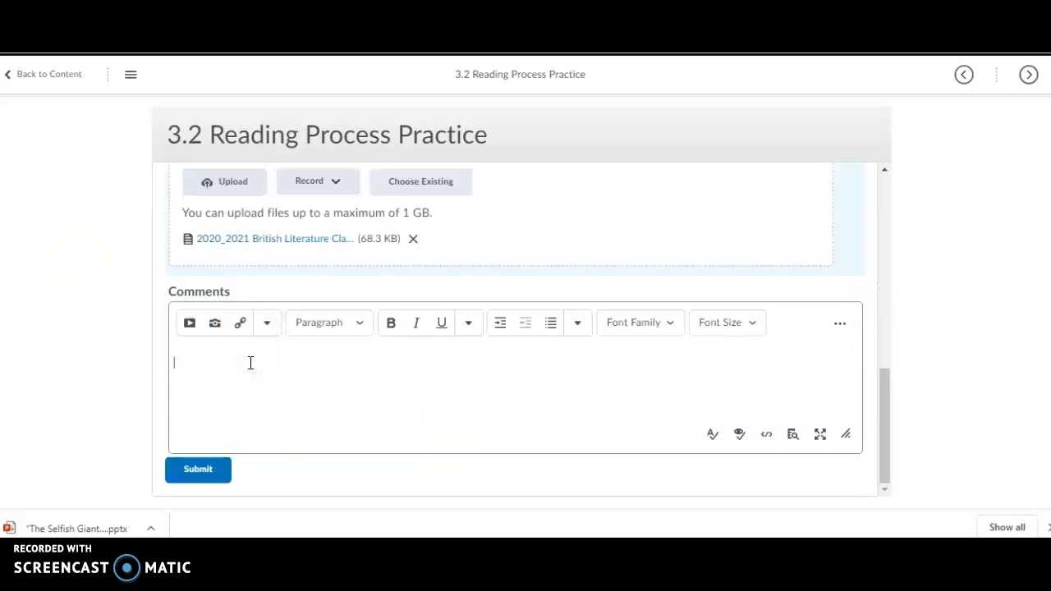
{"action": "key", "text": "ctrl+v"}
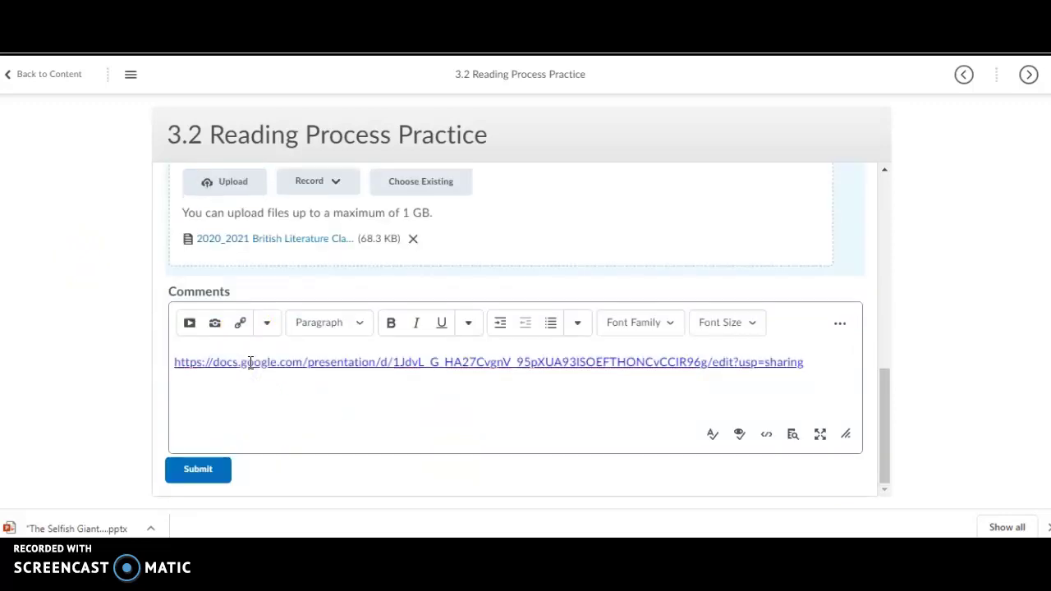
{"action": "left_click", "coordinate": [183, 453]}
{"action": "left_click", "coordinate": [198, 469]}
Step: Close the Share dialog so slide 3 with 'Answer here: Hello!' shows again
{"action": "left_click", "coordinate": [199, 471]}
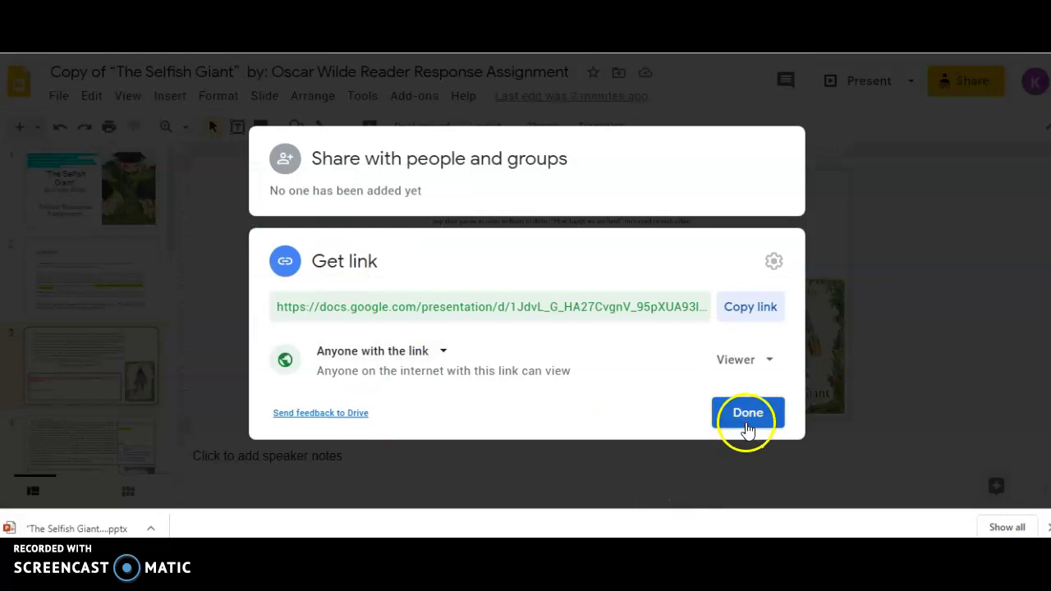
{"action": "left_click", "coordinate": [747, 415]}
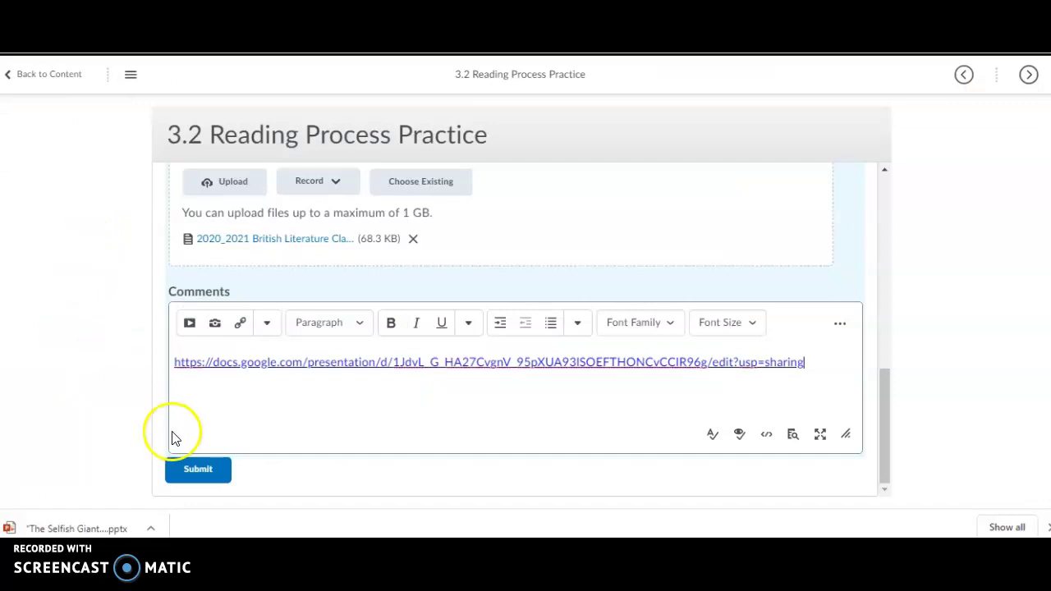
Step: Cancel leaving the submission page, keeping the 68.3 KB Classroom Contract attachment
{"action": "scroll", "coordinate": [82, 408], "scroll_direction": "up", "scroll_amount": 2}
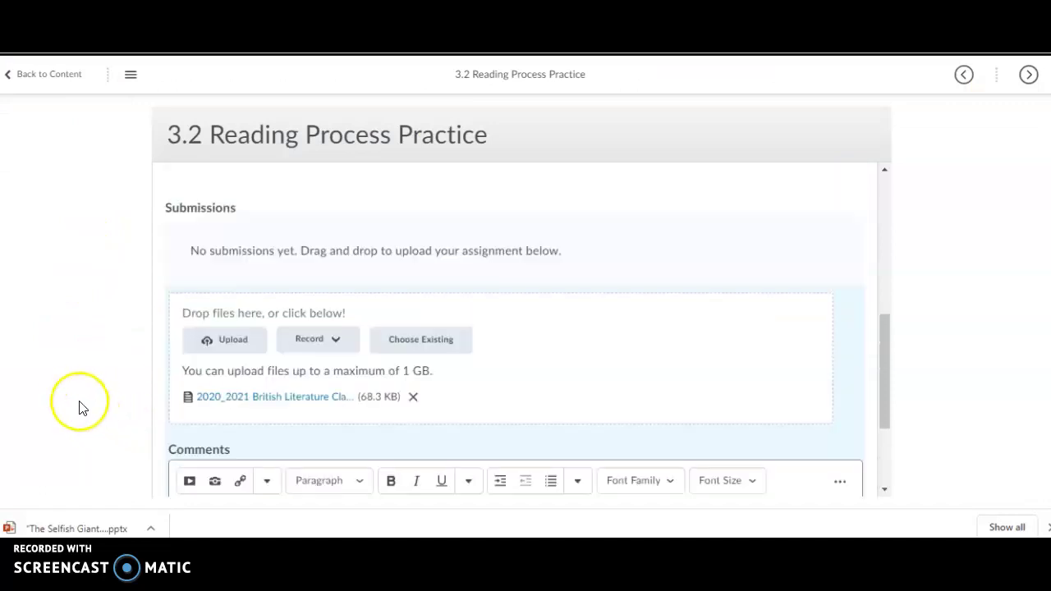
{"action": "left_click", "coordinate": [70, 77]}
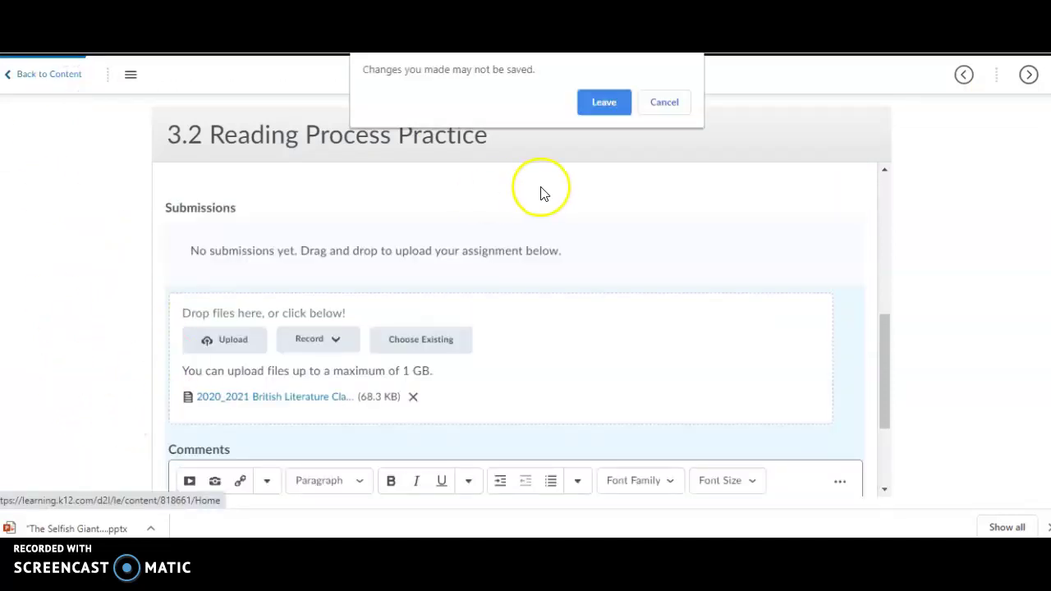
{"action": "left_click", "coordinate": [664, 104]}
{"action": "left_click", "coordinate": [678, 131]}
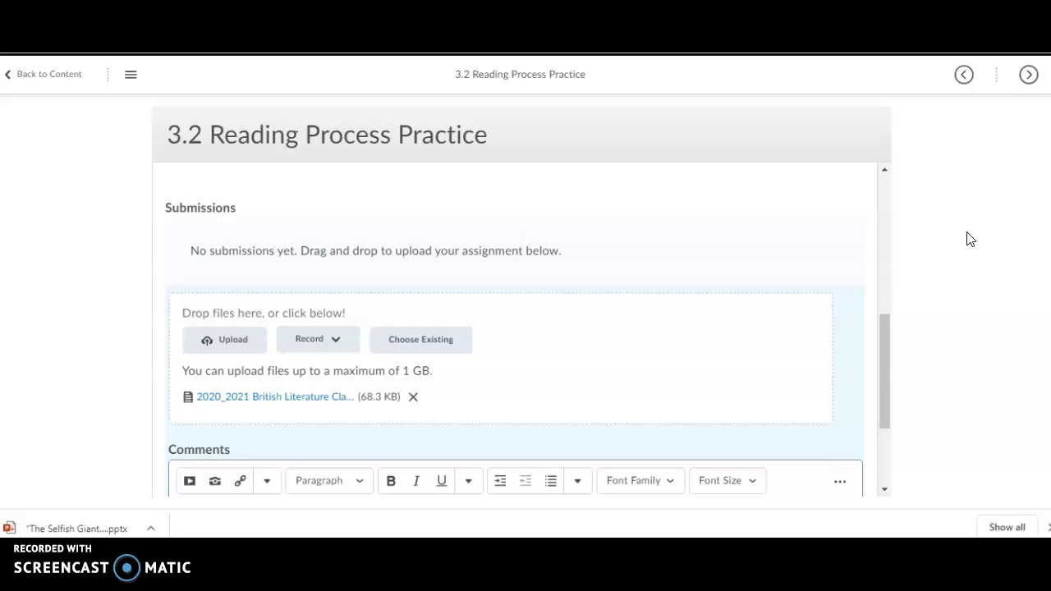
{"action": "left_click", "coordinate": [922, 469]}
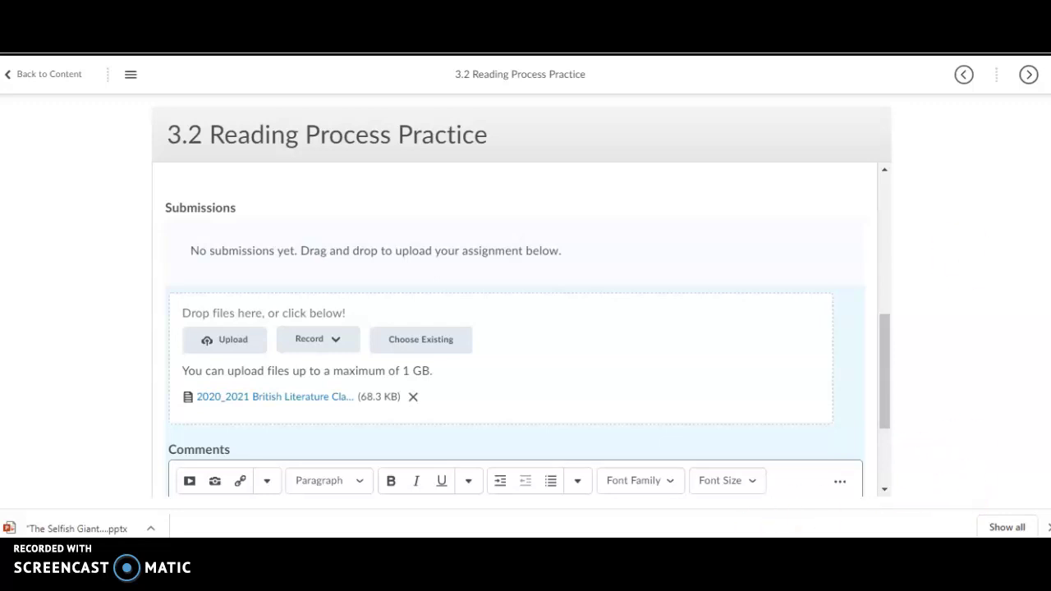